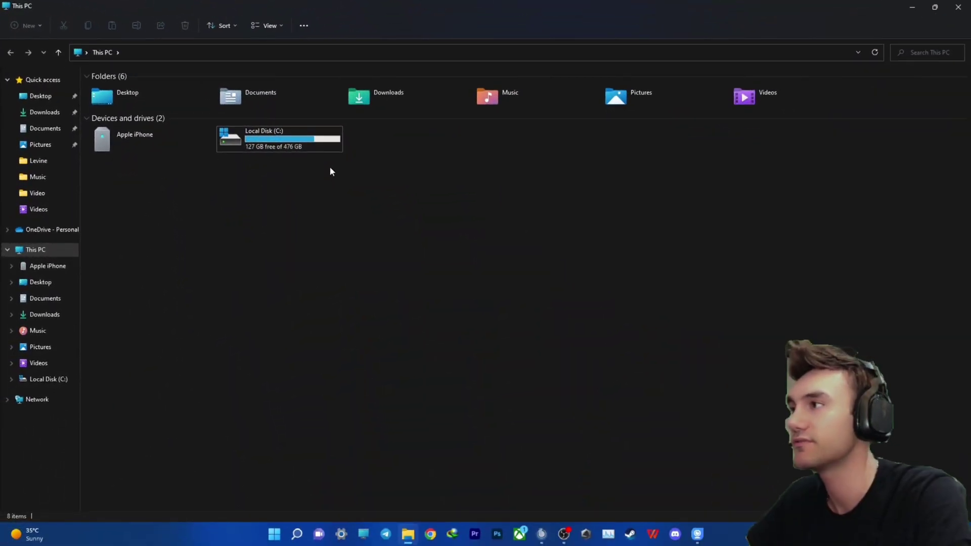
Minimize File Explorer and launch Computer Management from Start search.
click(288, 148)
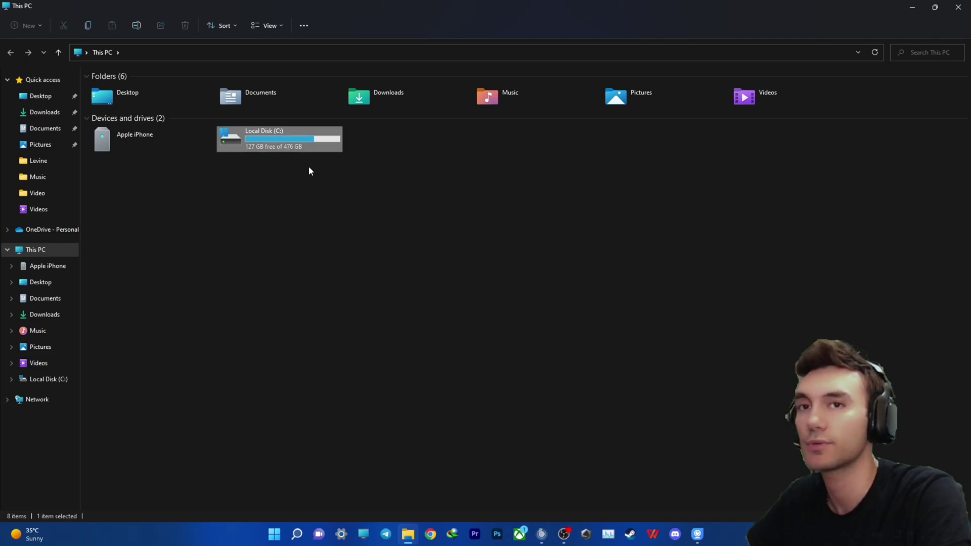
click(372, 153)
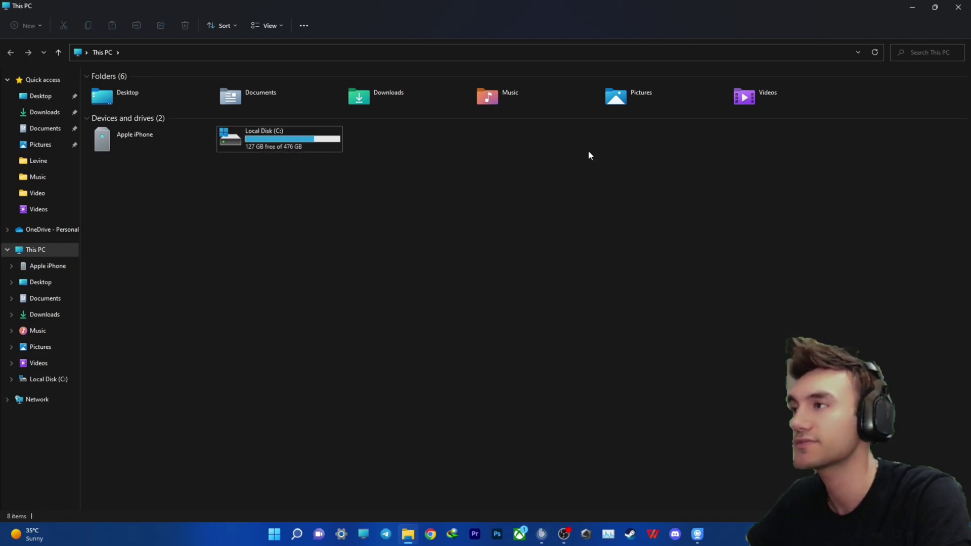
click(915, 13)
click(297, 534)
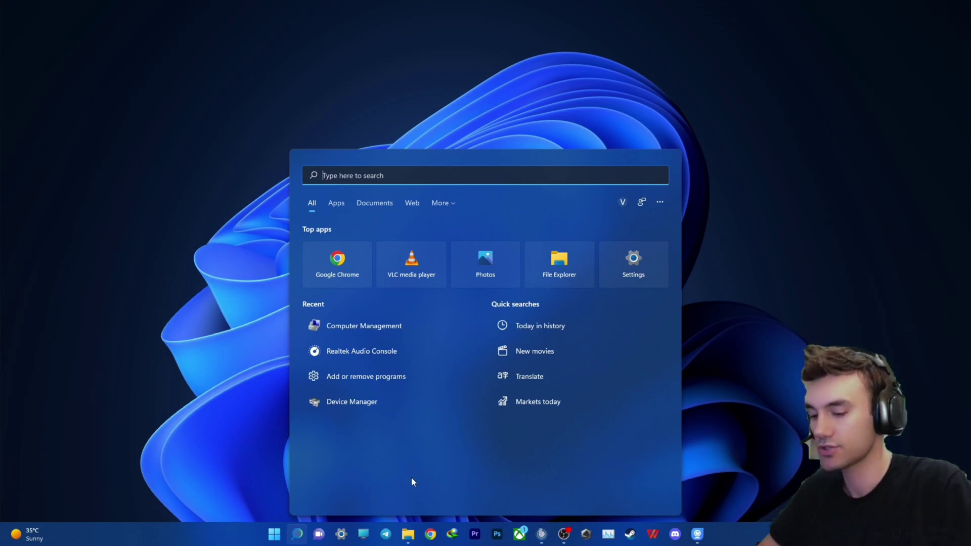
text(computer mana)
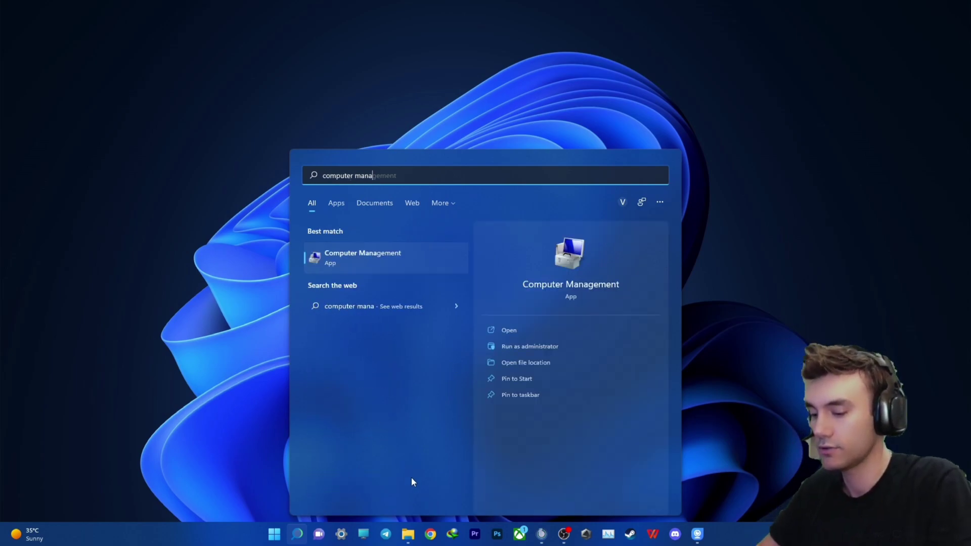
text(gmen)
key(Return)
Show Disk Management maximized and select Disk 0's 476.31 GB C: partition.
mouse_move(229, 20)
mouse_down()
mouse_move(466, 111)
mouse_move(462, 100)
mouse_up()
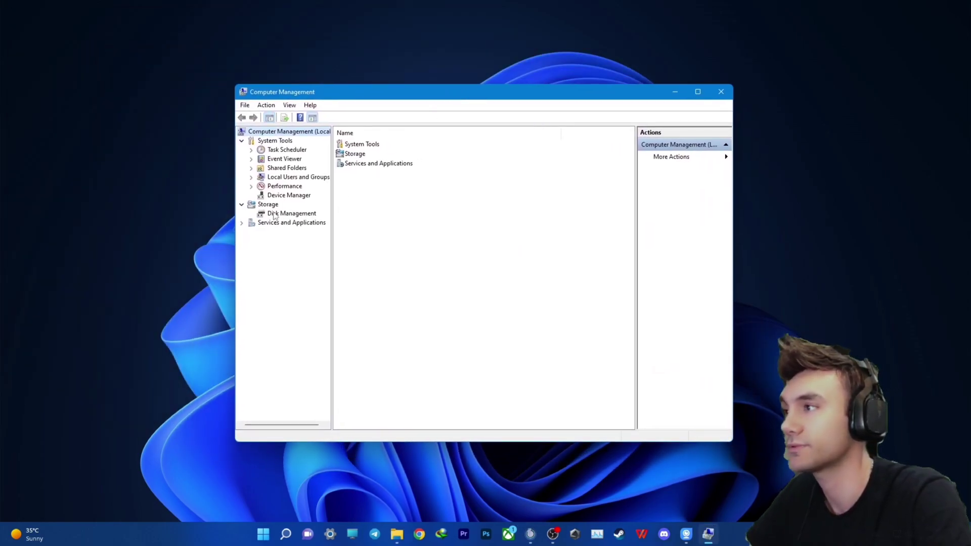
click(302, 220)
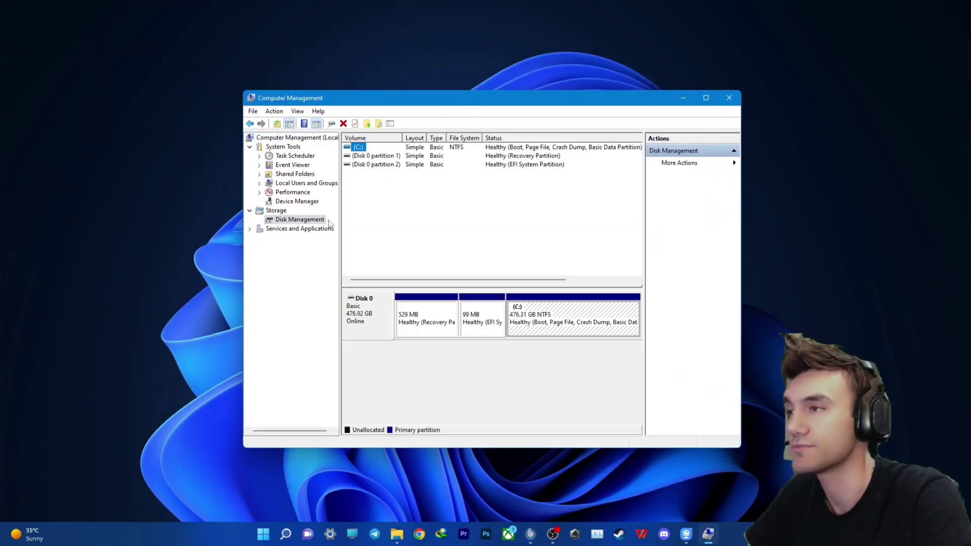
key(super+Up)
click(571, 231)
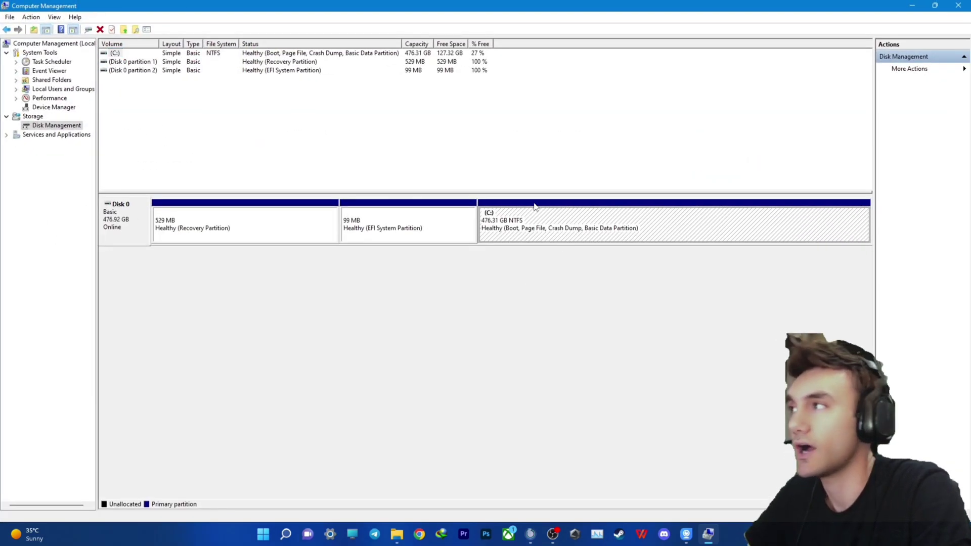
click(115, 54)
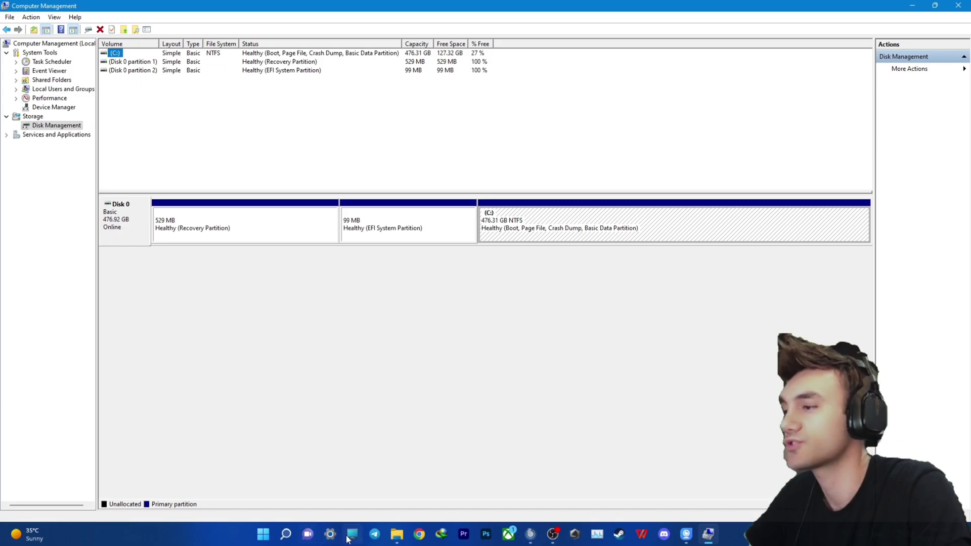
click(397, 535)
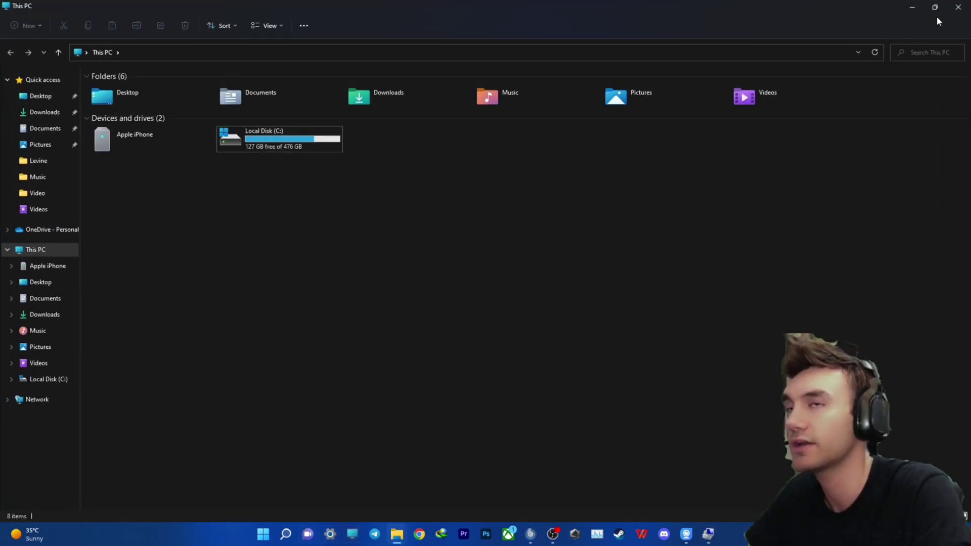
Shrink C: by 5000 MB, reducing it to 471.43 GB.
click(912, 7)
right_click(599, 223)
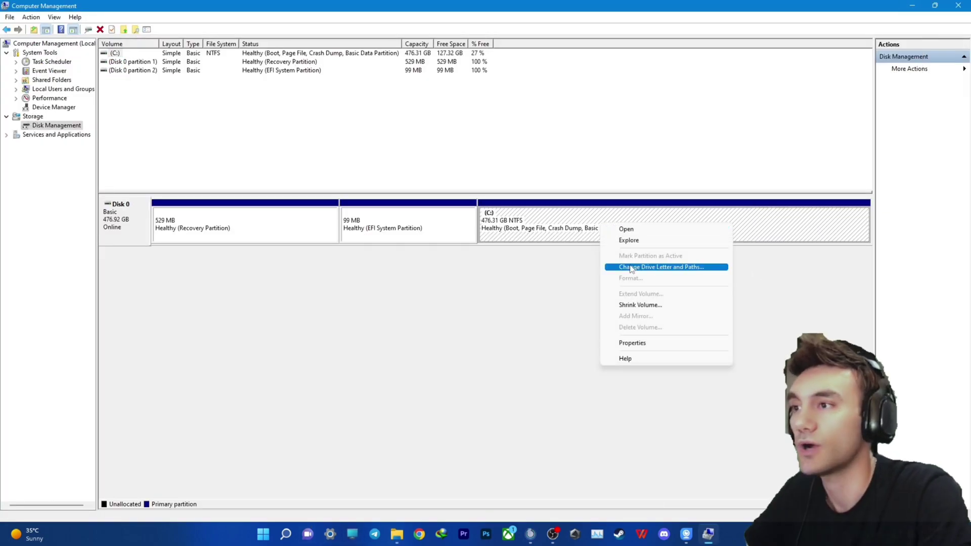
click(677, 307)
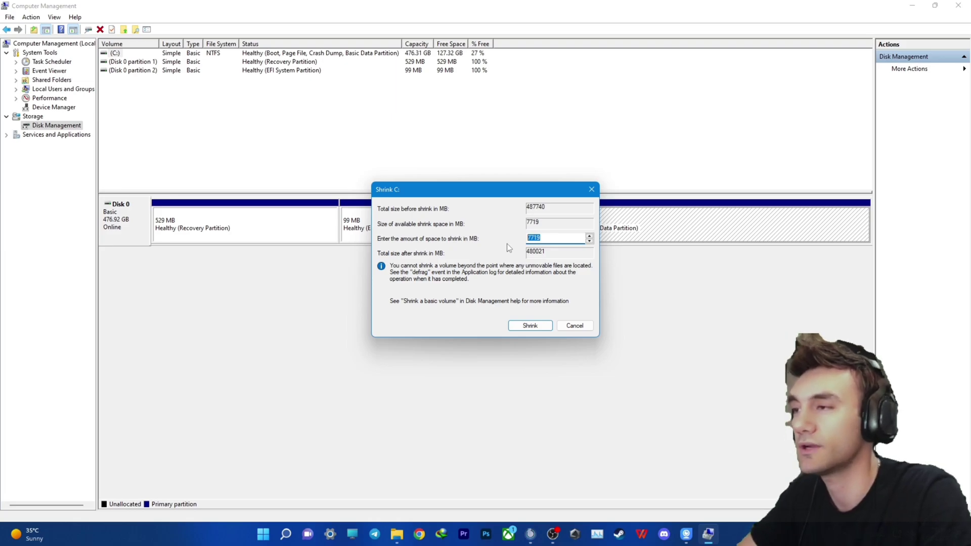
text(5)
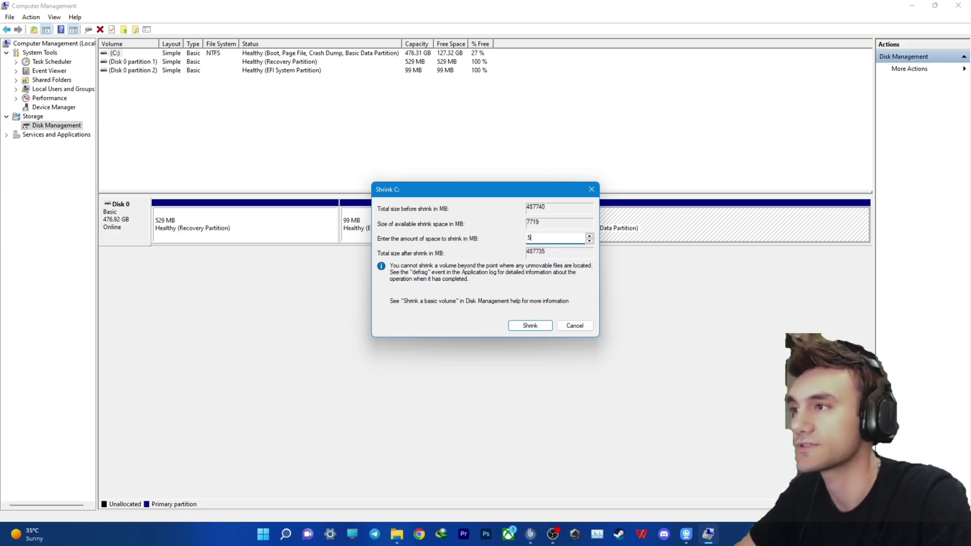
text(00)
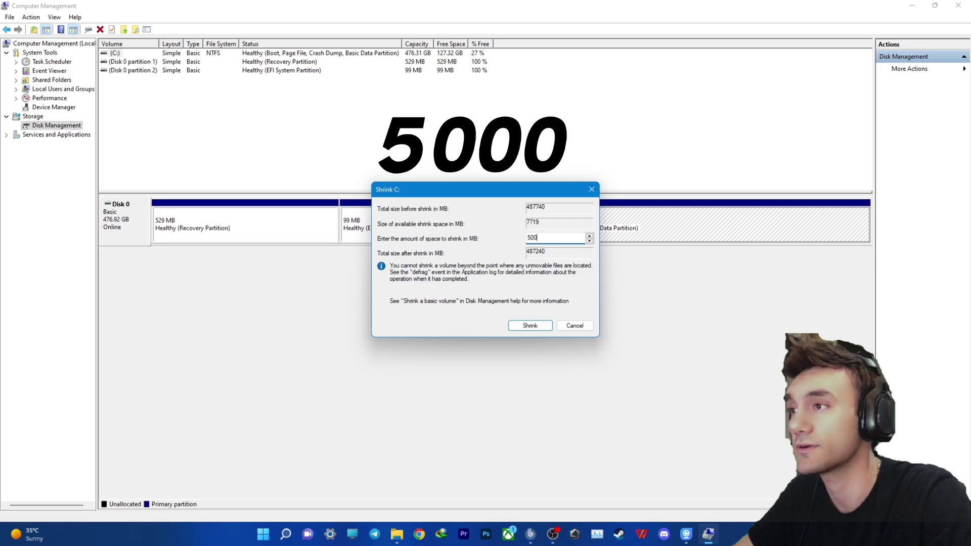
text(0)
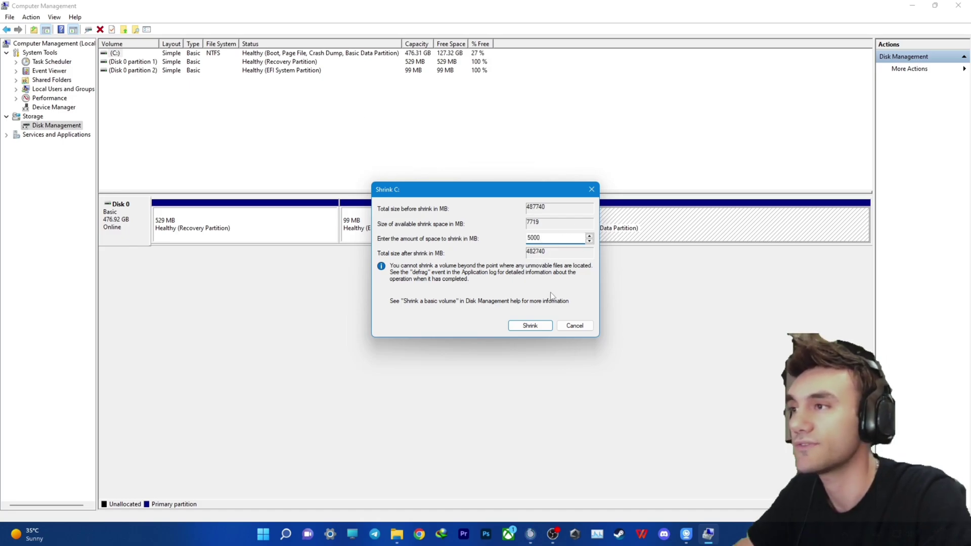
click(526, 328)
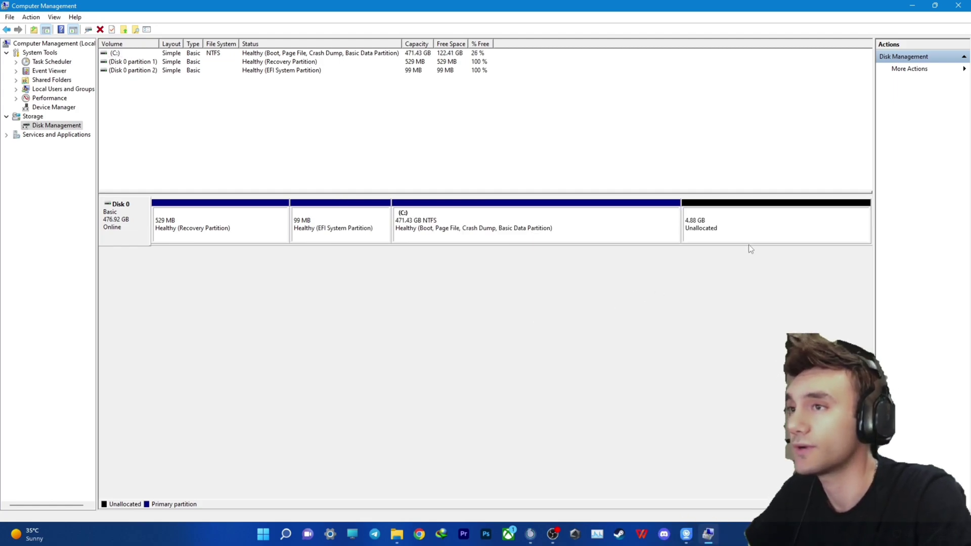
Start a new simple volume on the 4.88 GB unallocated space, keeping the full 5000 MB size.
click(755, 234)
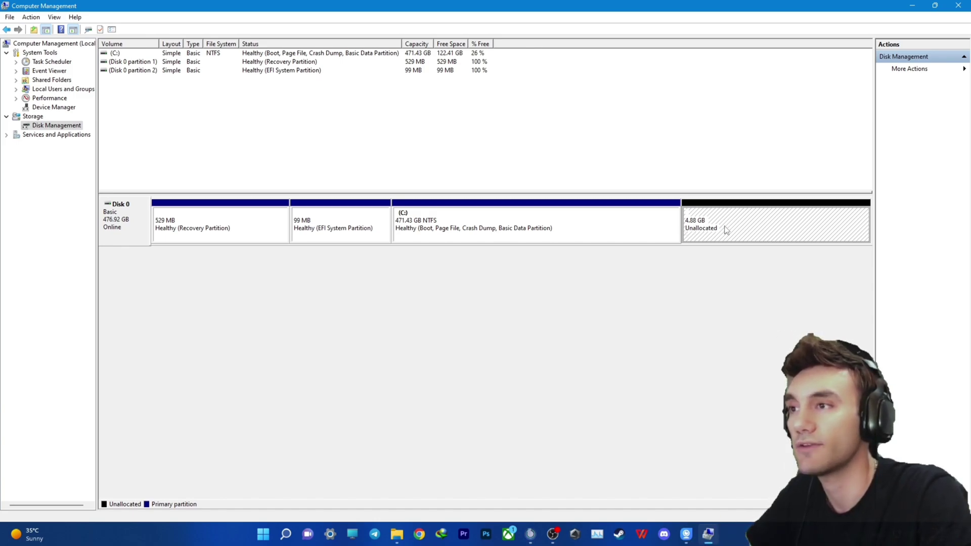
right_click(750, 221)
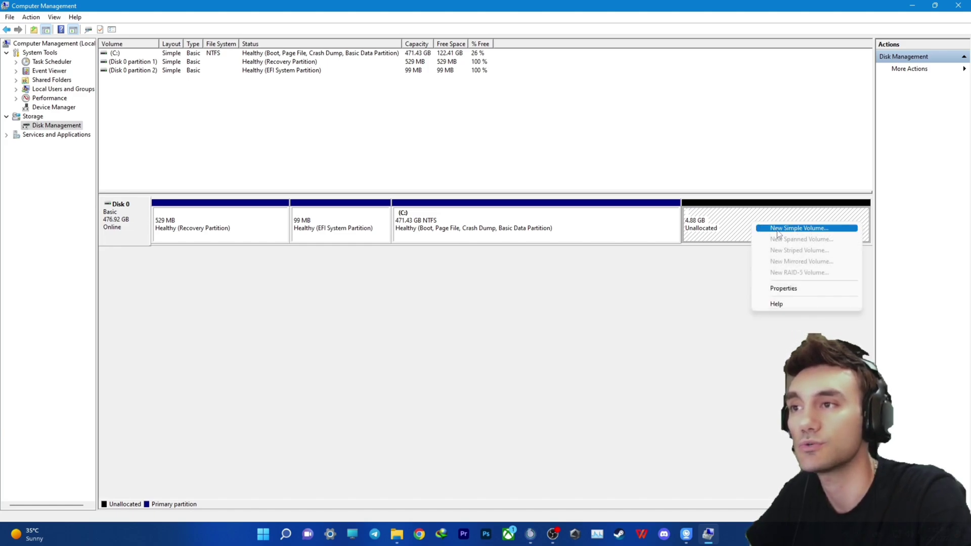
click(818, 232)
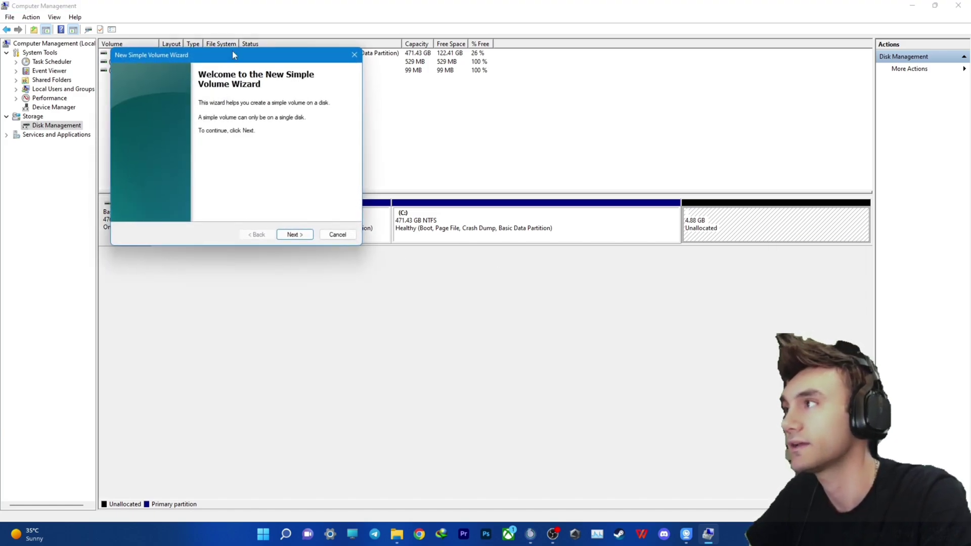
drag(235, 55, 459, 137)
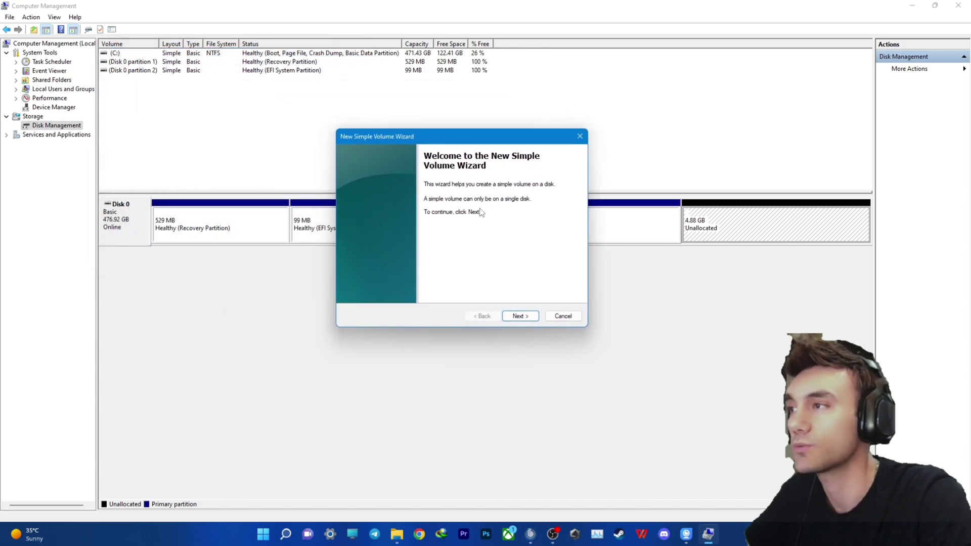
click(519, 316)
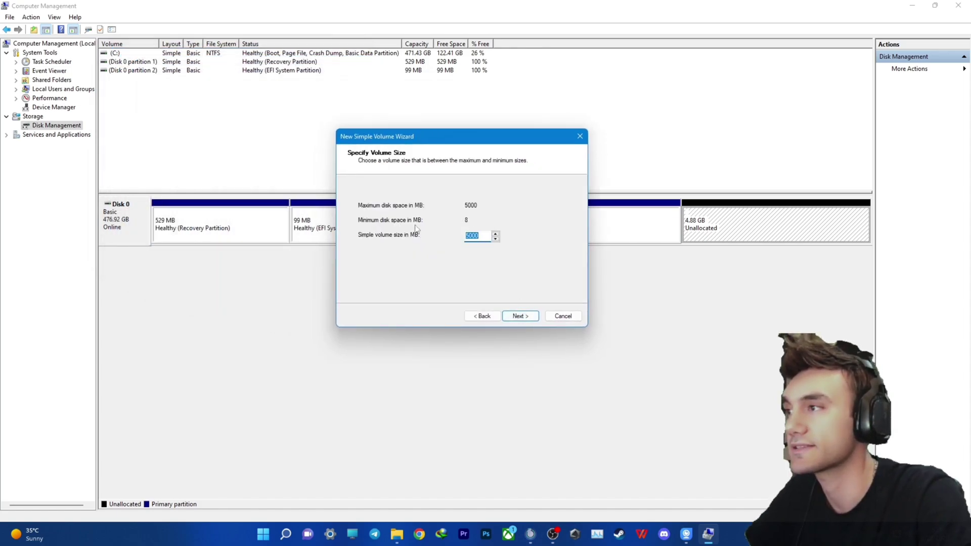
click(513, 317)
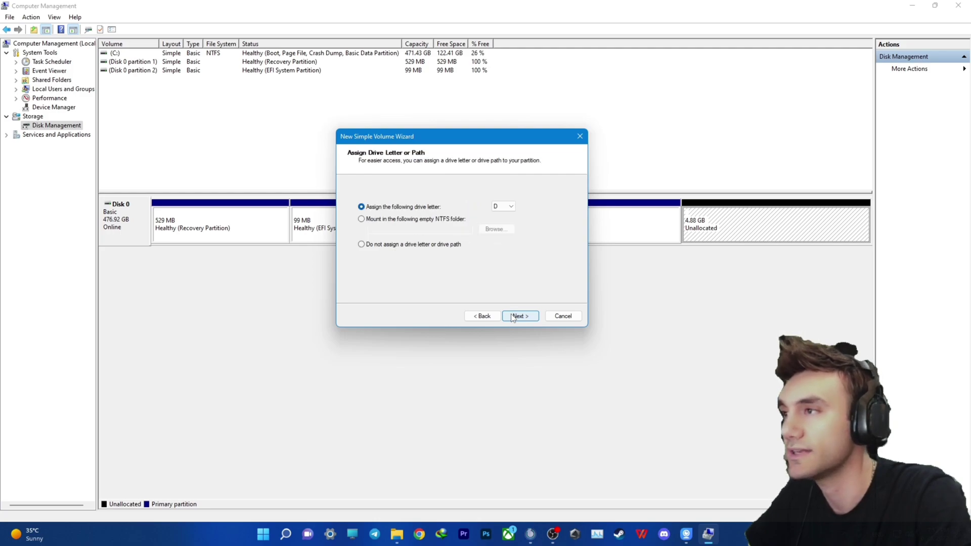
Assign drive letter V, keep NTFS with label 'New Volume', and finish the wizard.
click(502, 212)
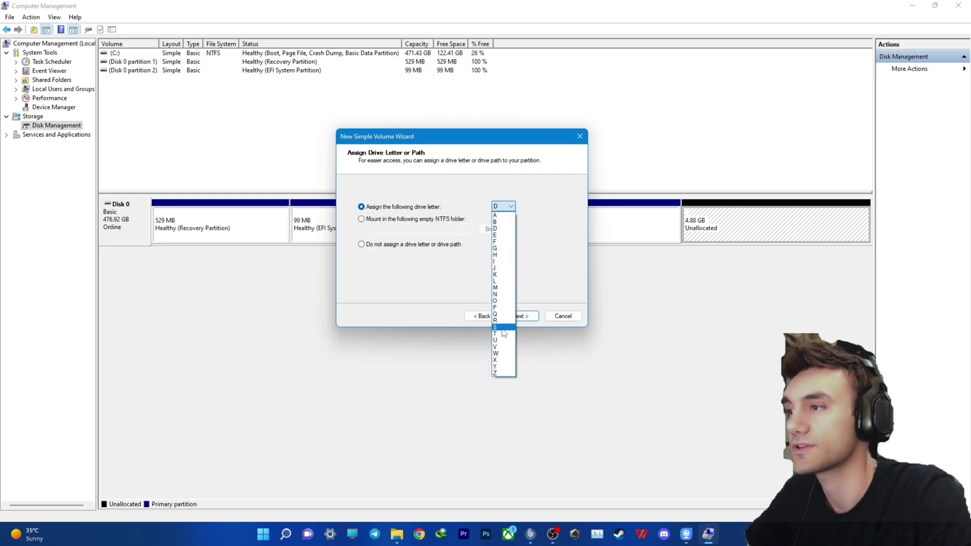
click(499, 349)
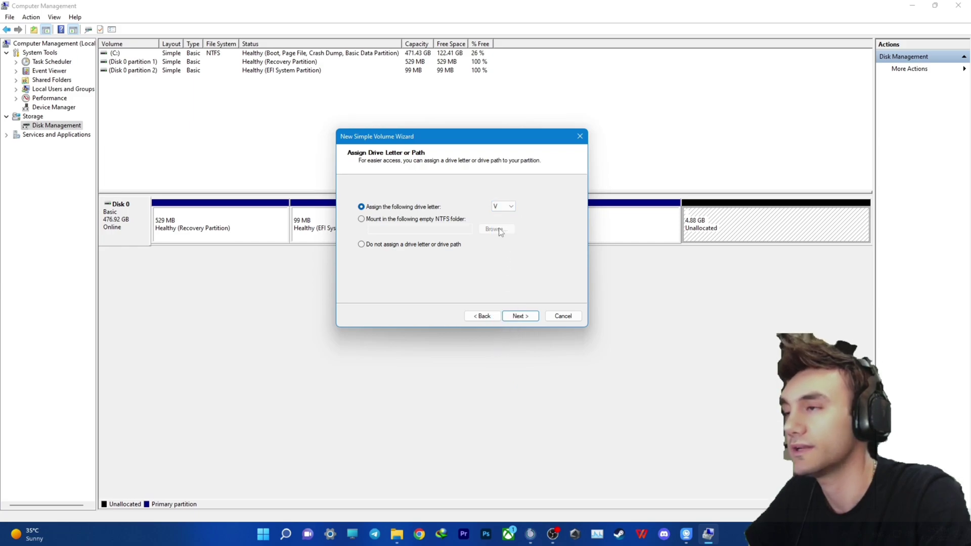
click(519, 316)
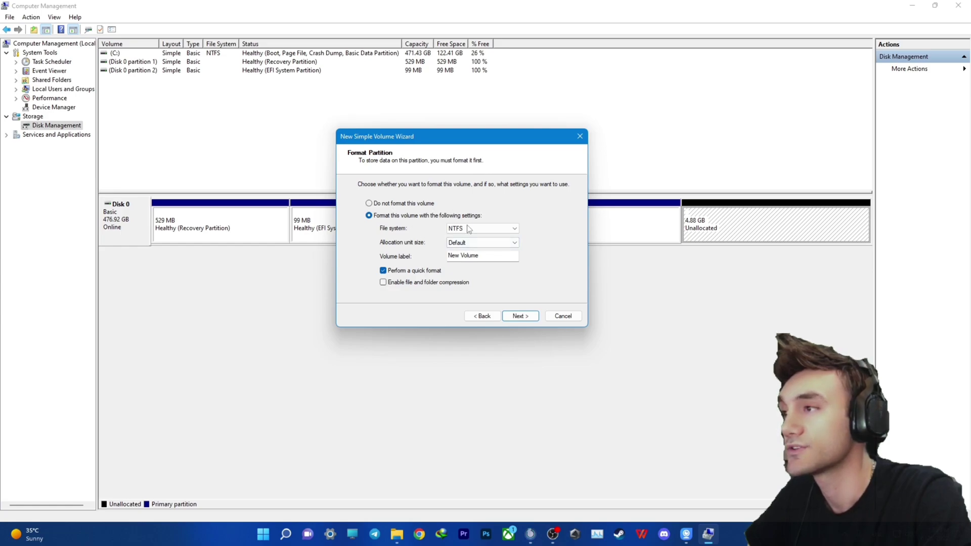
drag(481, 257, 449, 257)
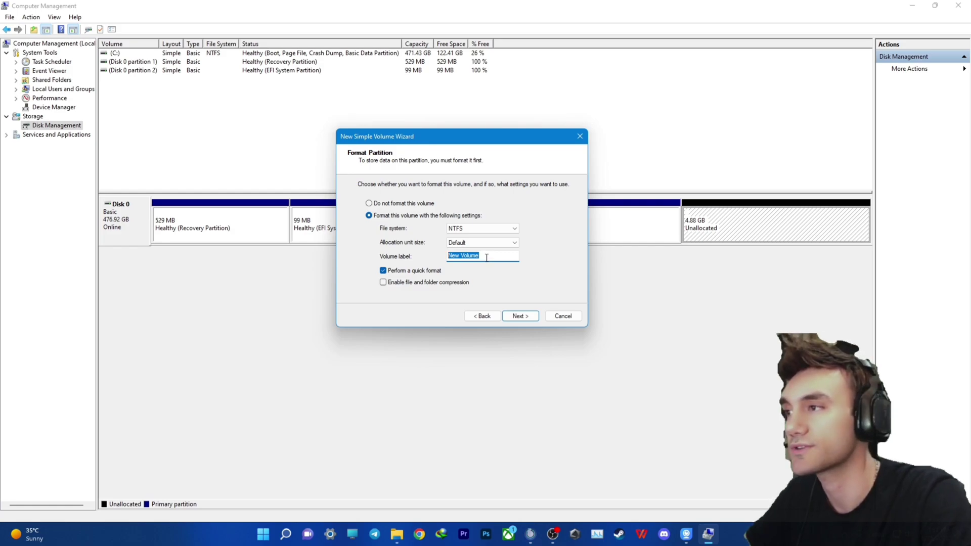
click(487, 257)
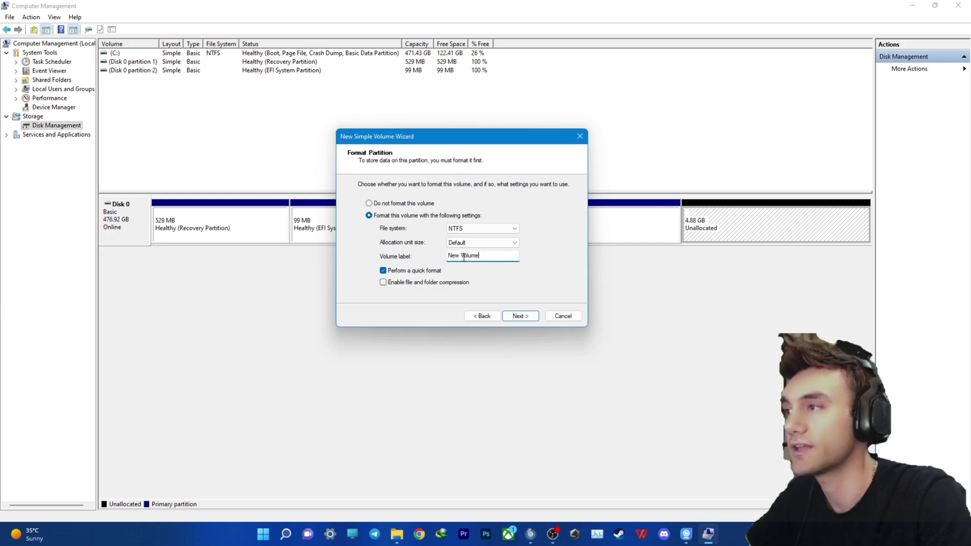
click(524, 316)
click(509, 320)
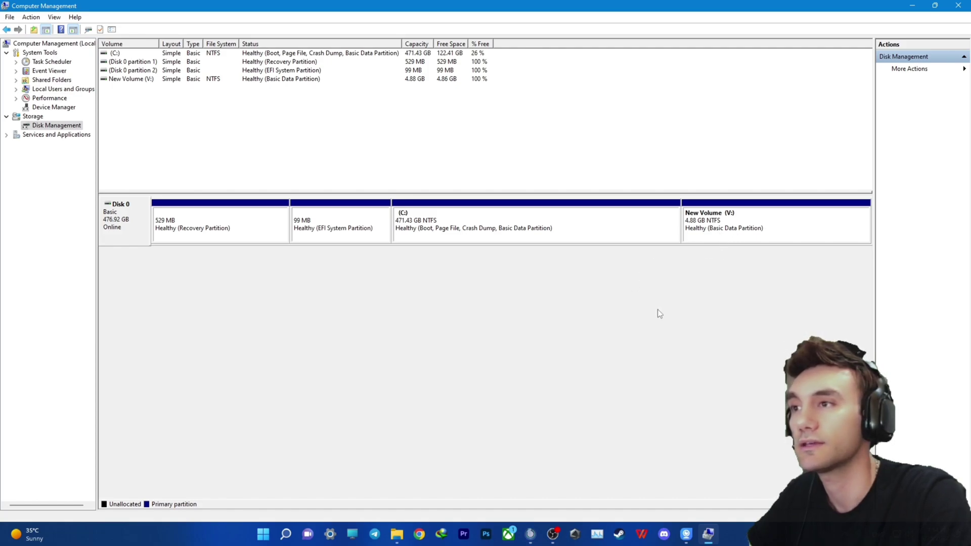
Confirm This PC lists New Volume (V:) with 4.86 GB free of 4.88 GB, then close File Explorer.
click(353, 535)
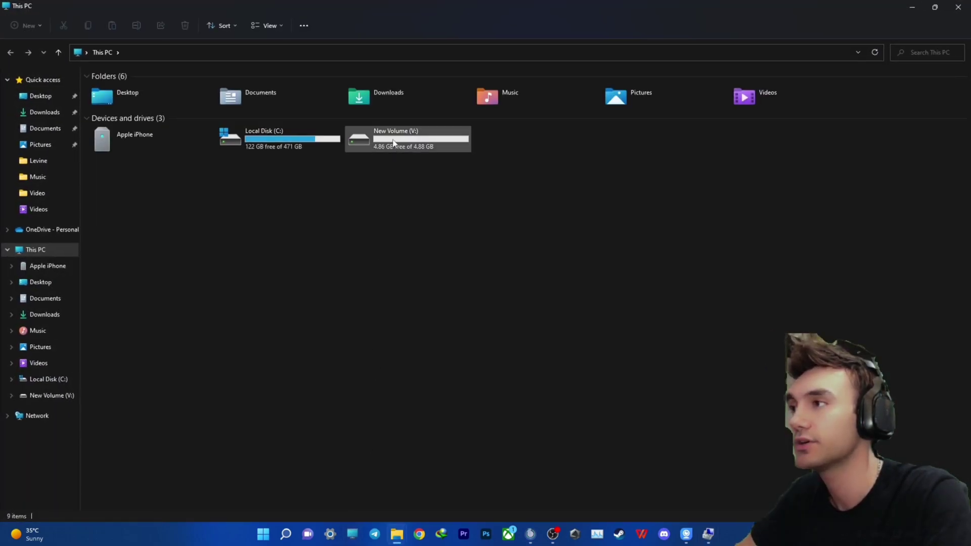
click(402, 141)
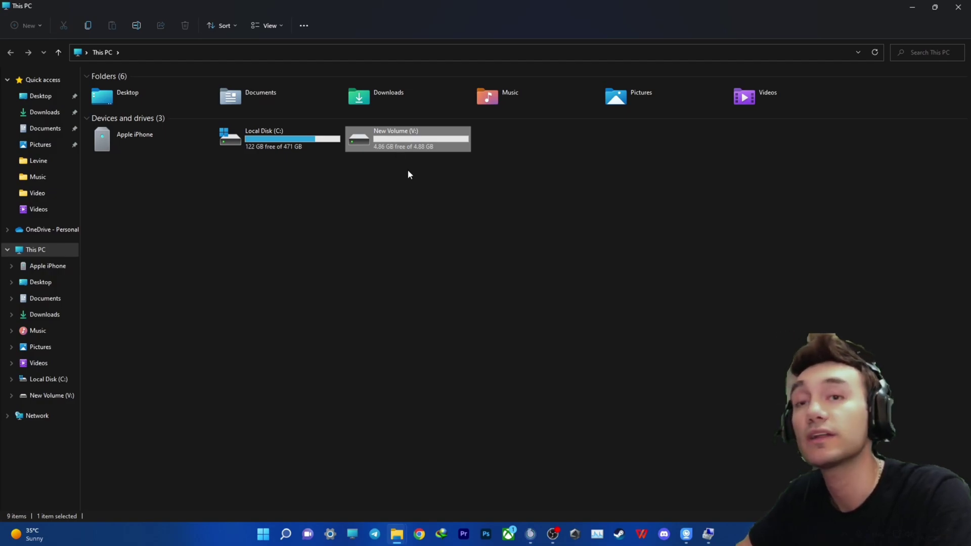
click(408, 173)
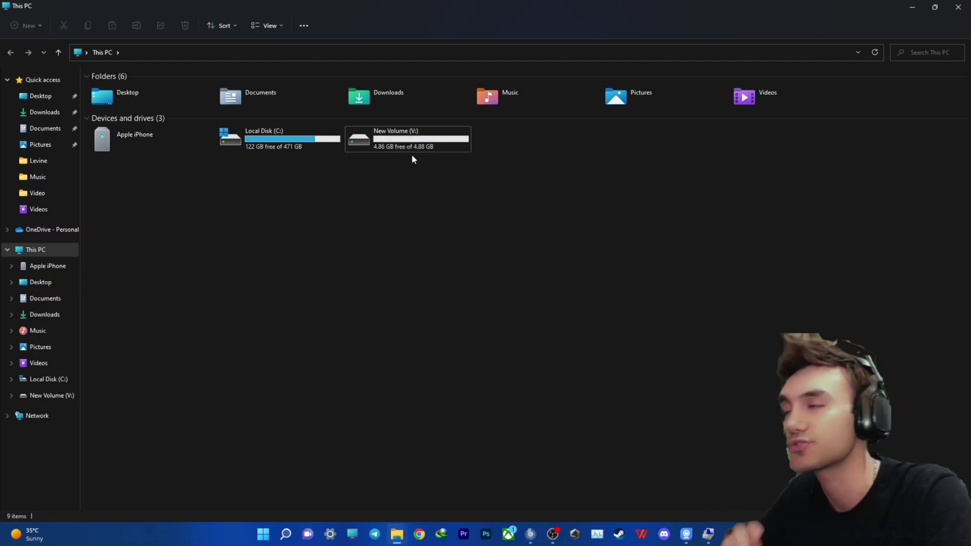
click(414, 144)
click(416, 164)
click(417, 146)
click(420, 177)
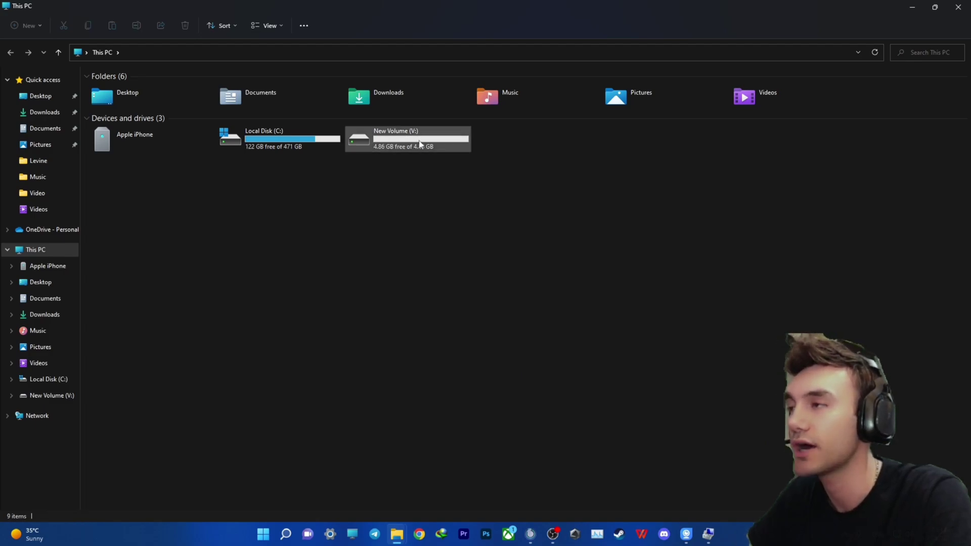
click(419, 144)
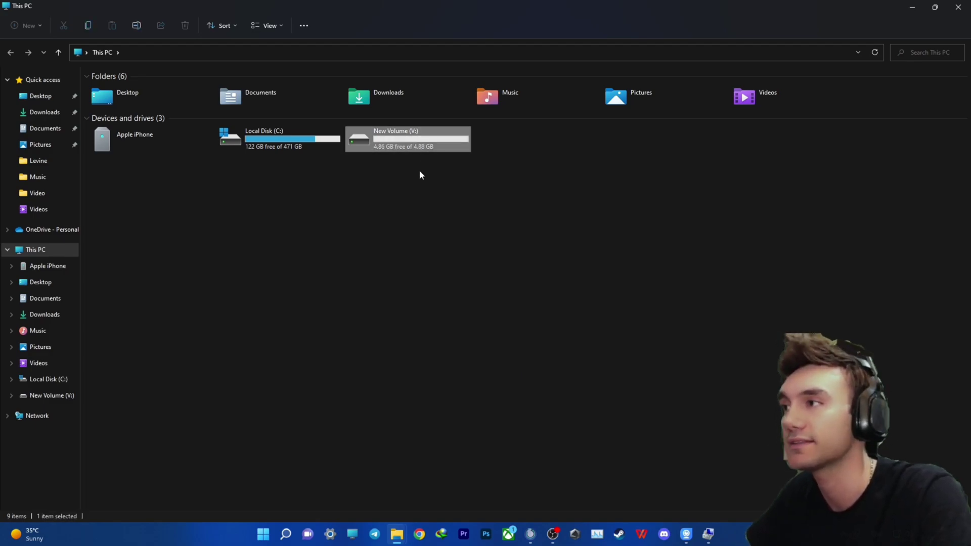
click(420, 172)
key(Right)
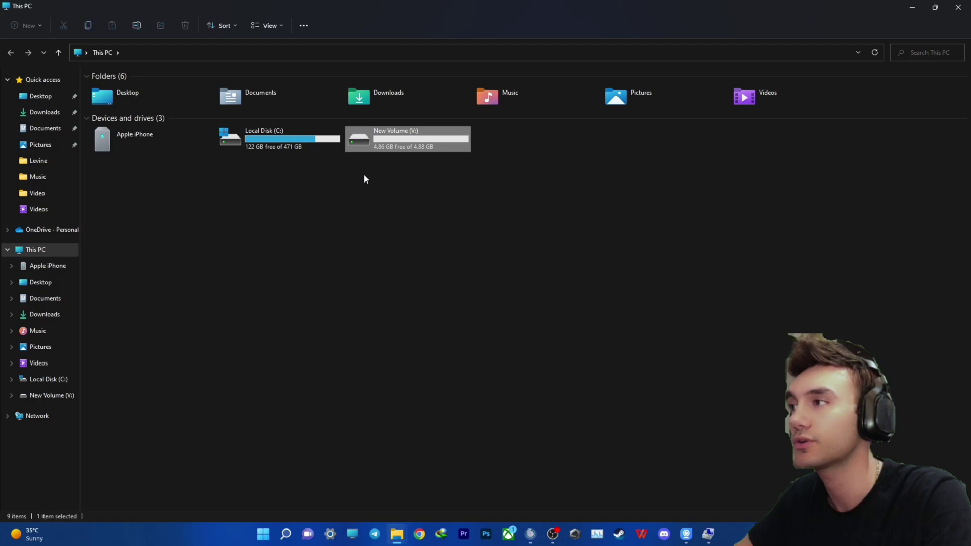
key(Left)
key(Right)
click(401, 188)
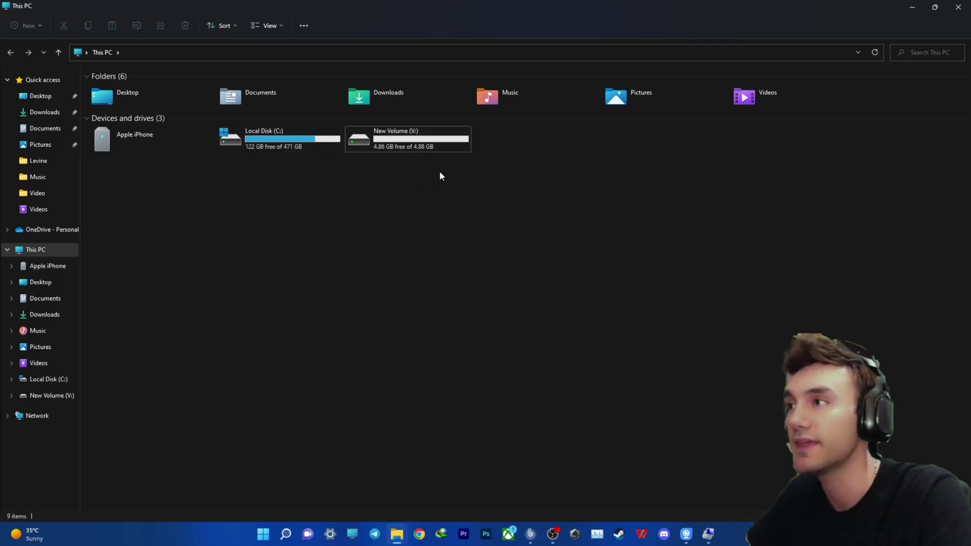
click(414, 141)
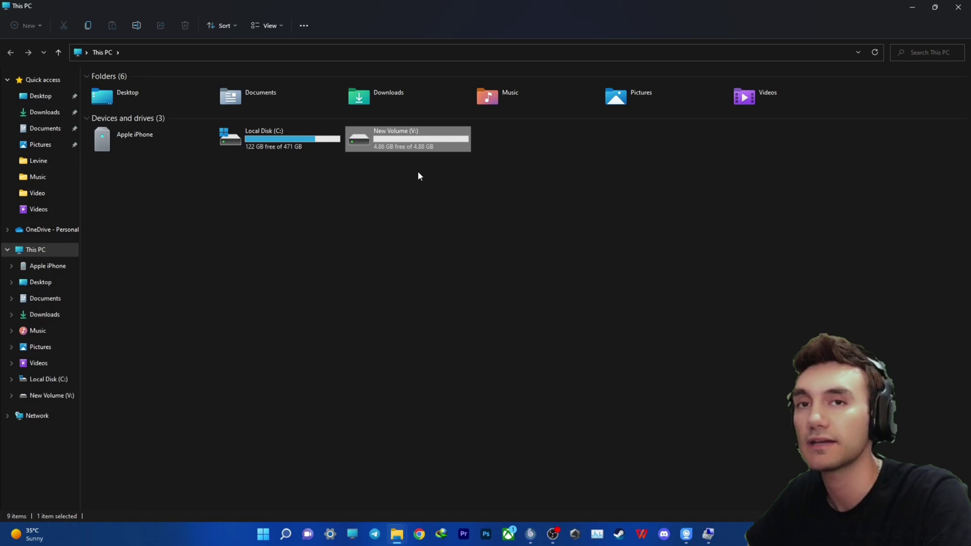
click(445, 169)
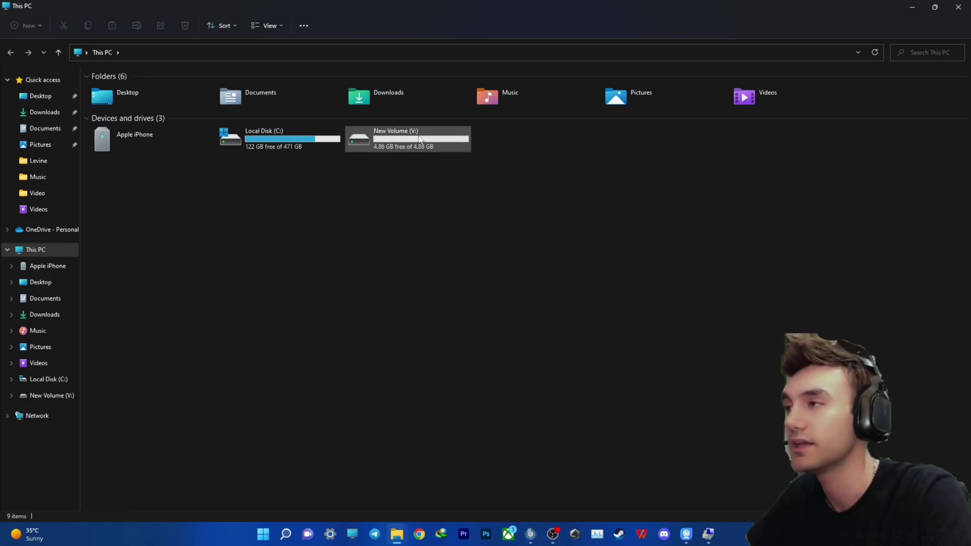
click(440, 144)
click(448, 168)
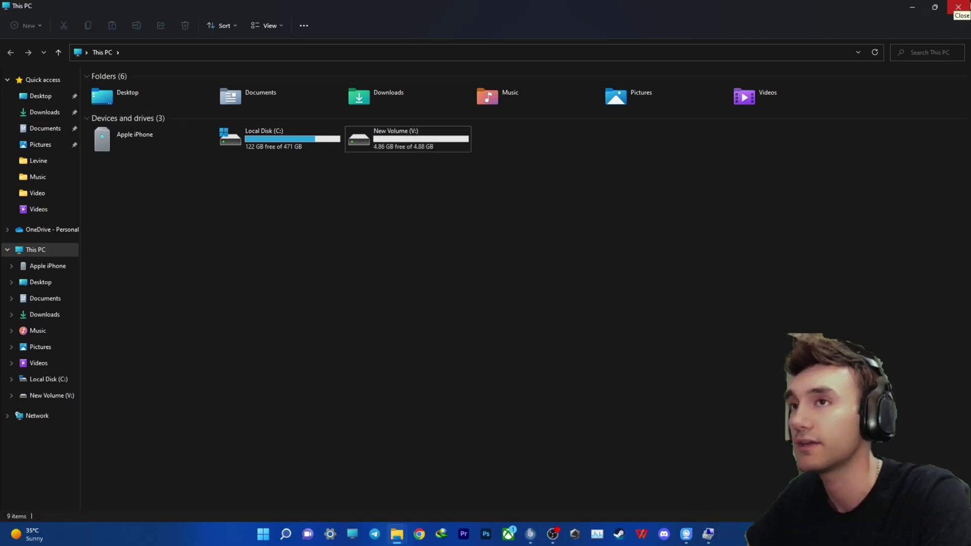
click(958, 8)
Delete New Volume (V:), turning its 4.88 GB back into unallocated space.
right_click(769, 224)
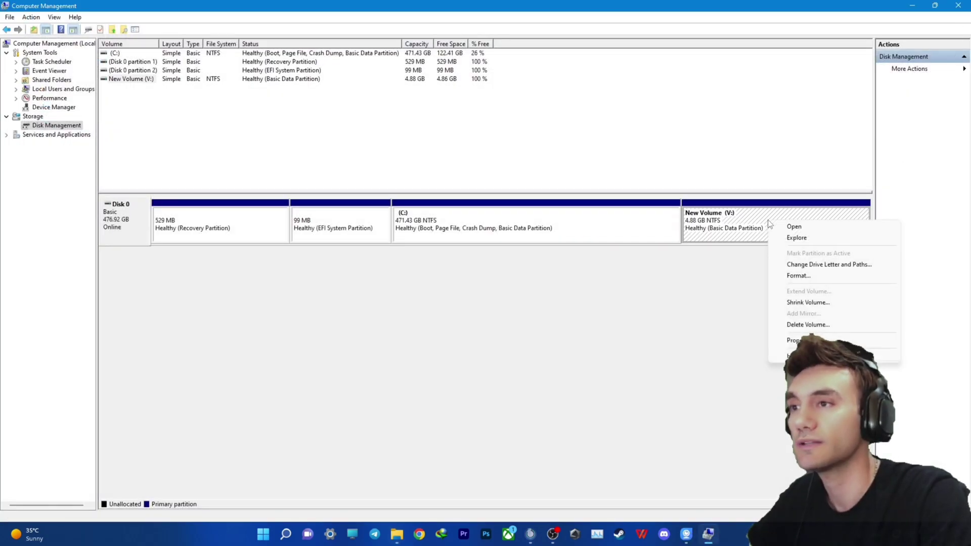
click(807, 325)
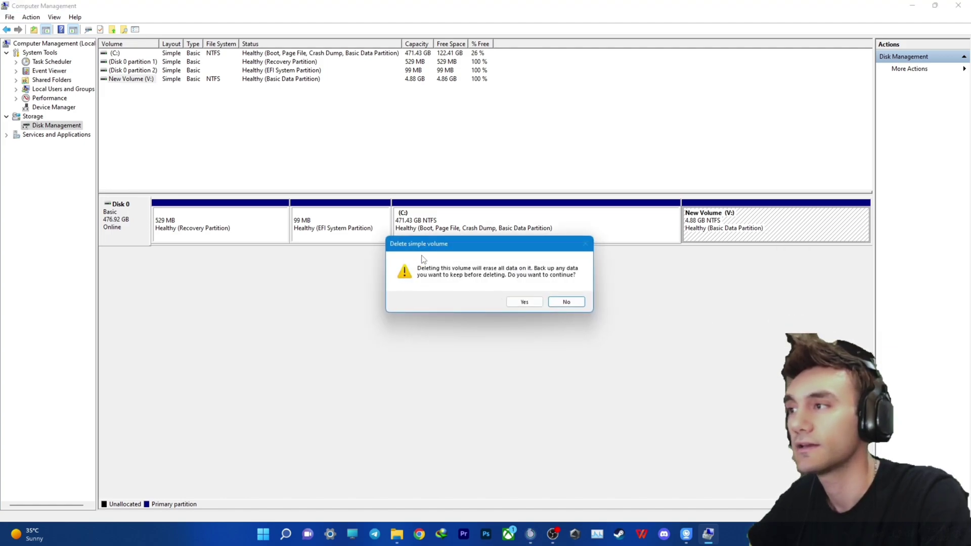
click(517, 302)
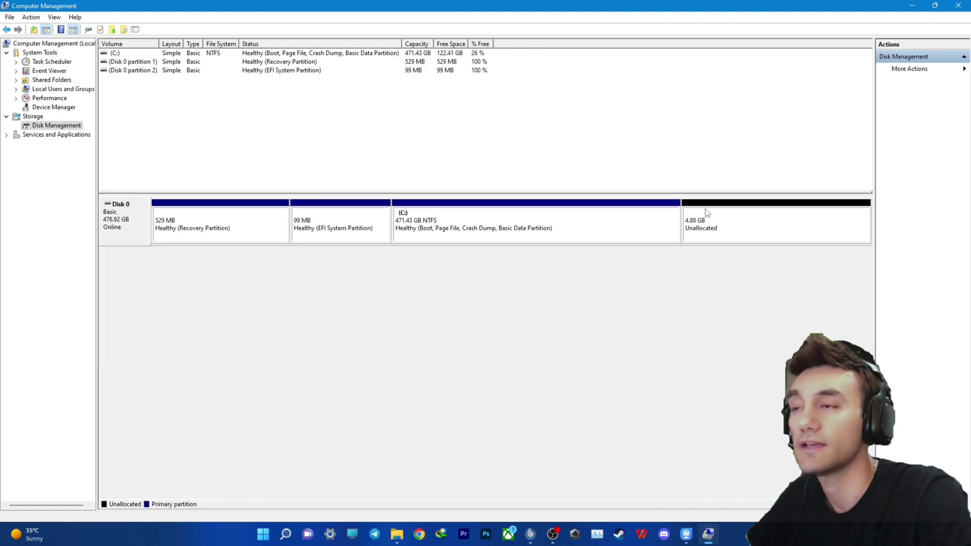
click(770, 220)
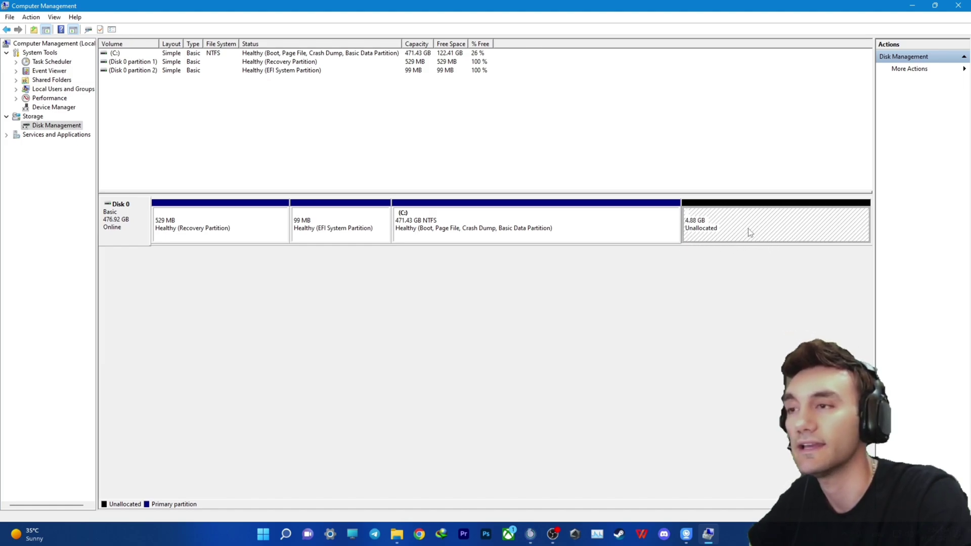
click(747, 266)
click(567, 241)
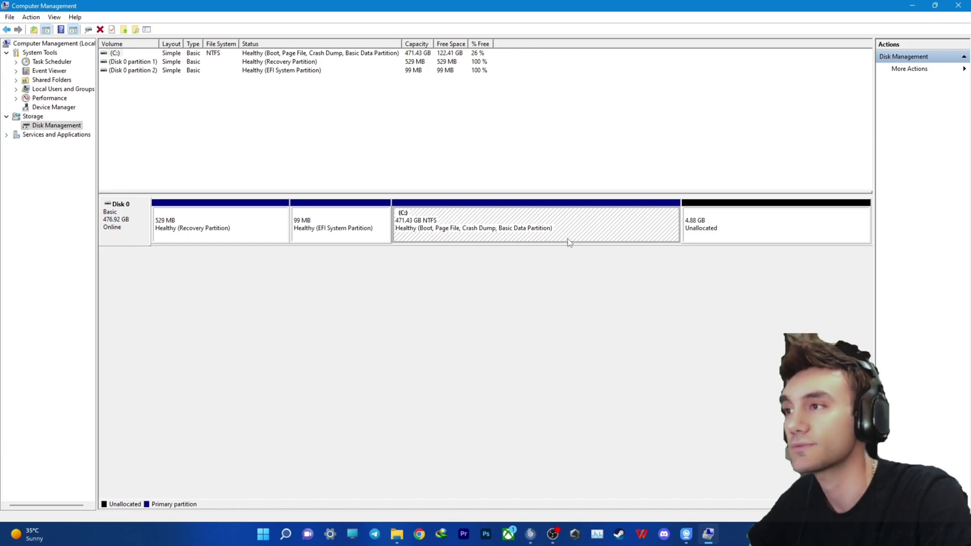
Extend C: by the 5000 MB of unallocated space, restoring it to 476.31 GB.
right_click(511, 218)
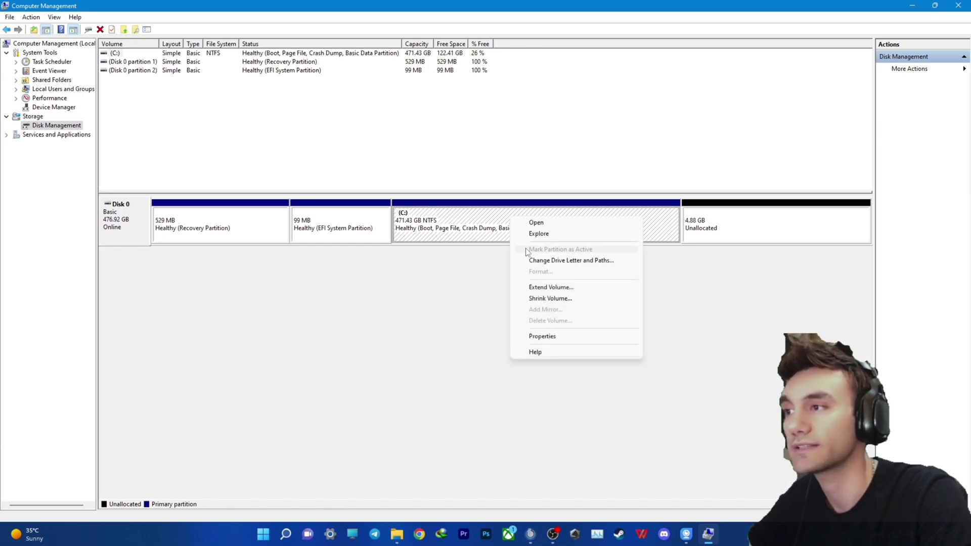
click(555, 289)
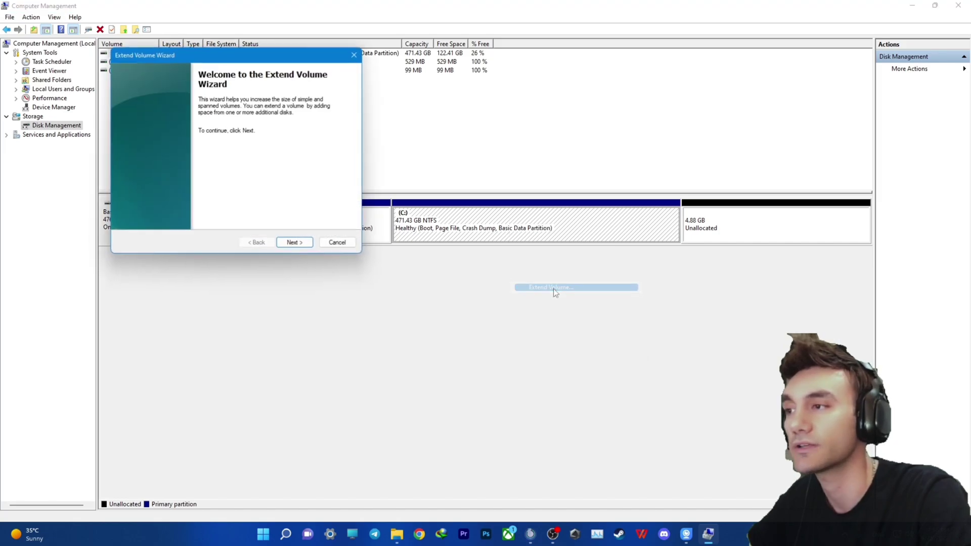
click(294, 243)
click(294, 243)
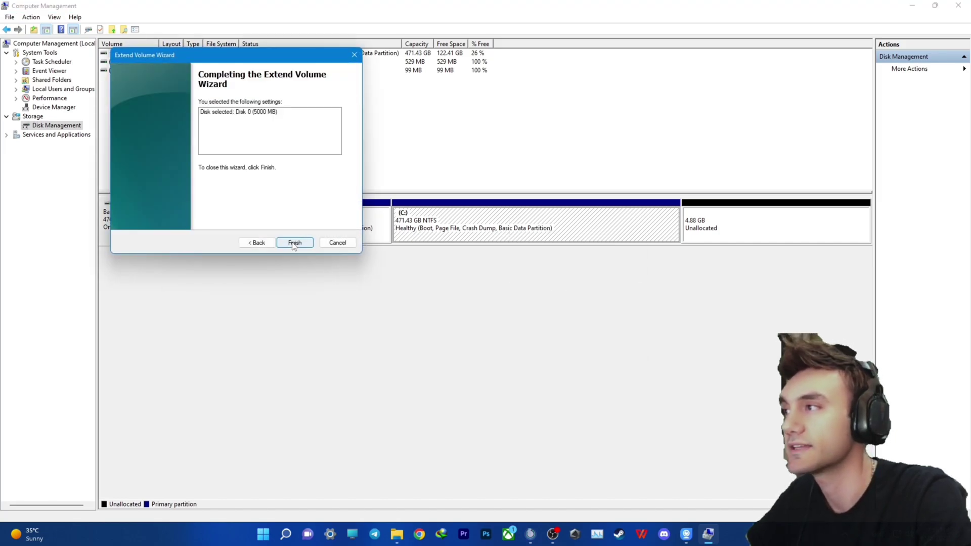
click(293, 242)
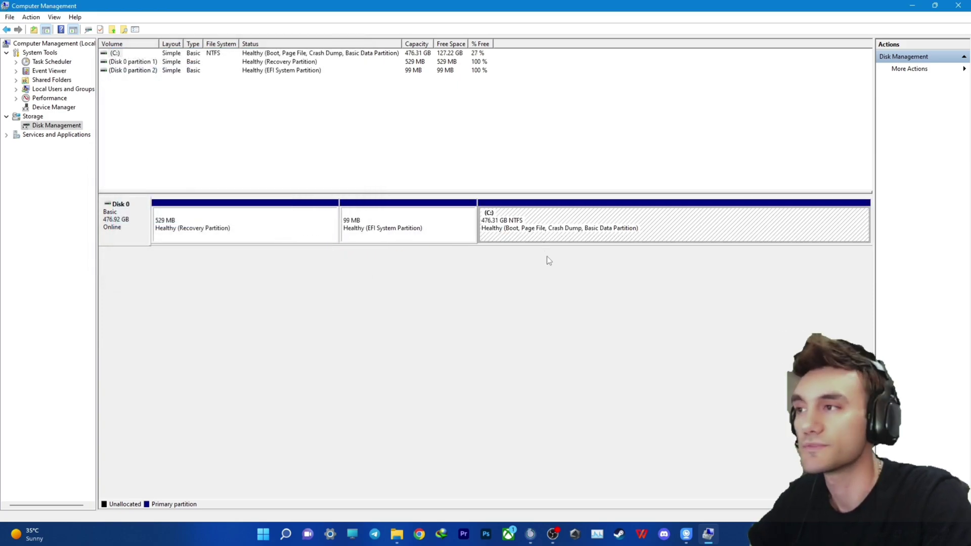
click(545, 239)
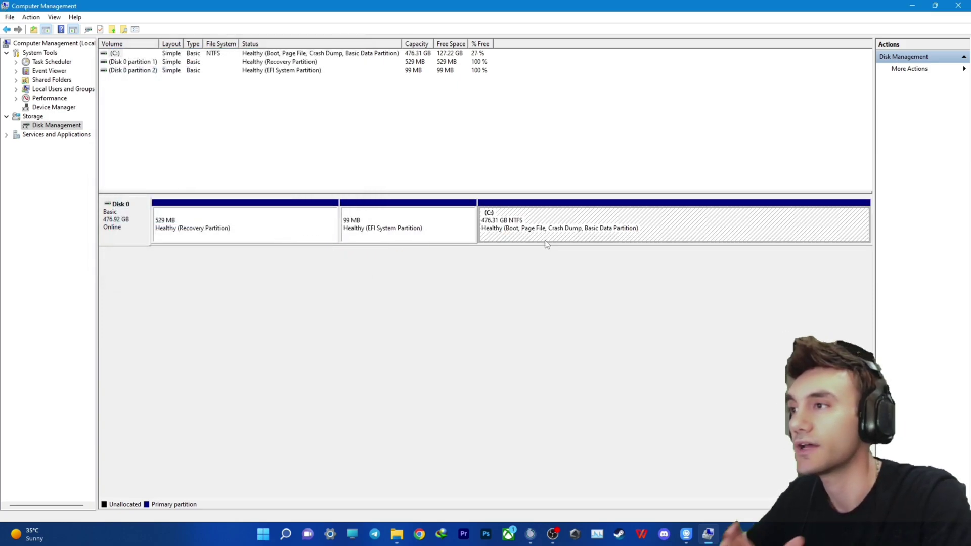
click(588, 240)
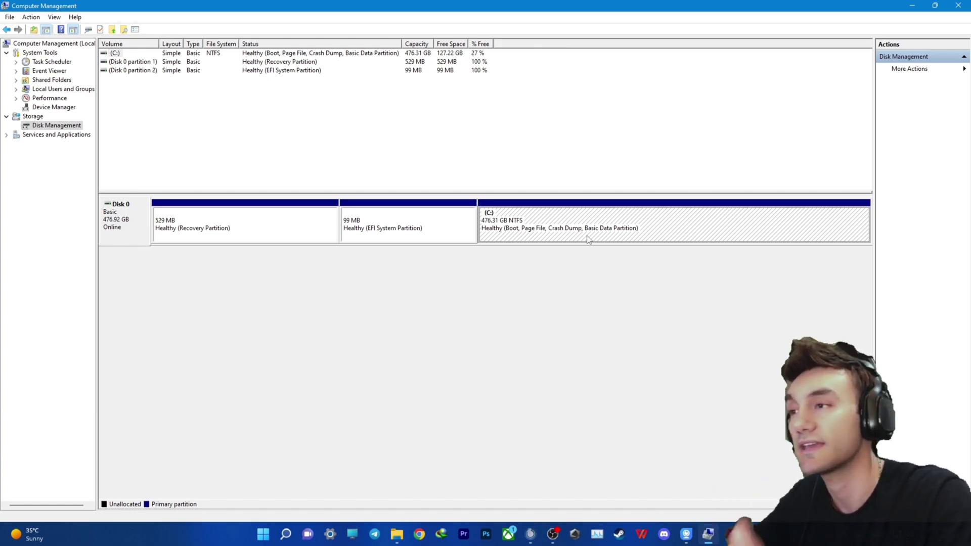
click(588, 241)
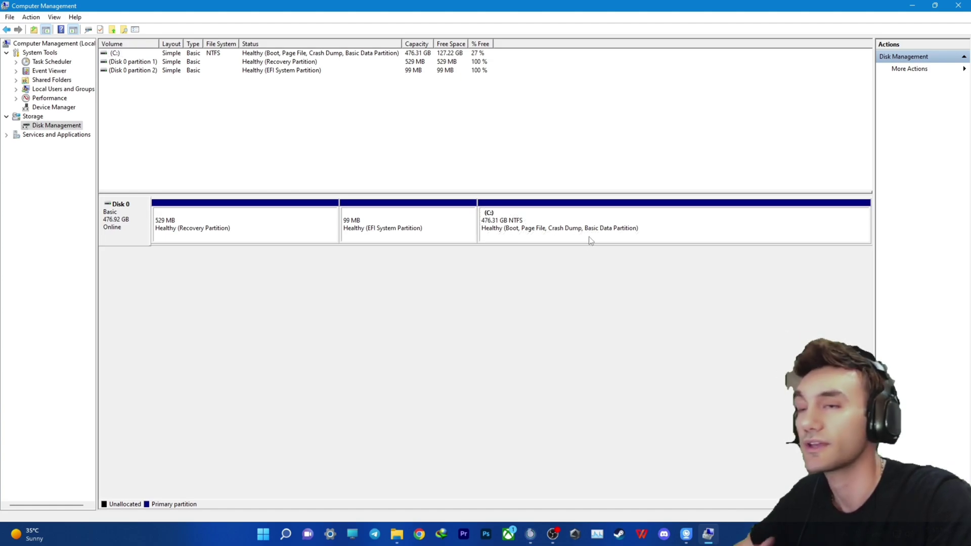